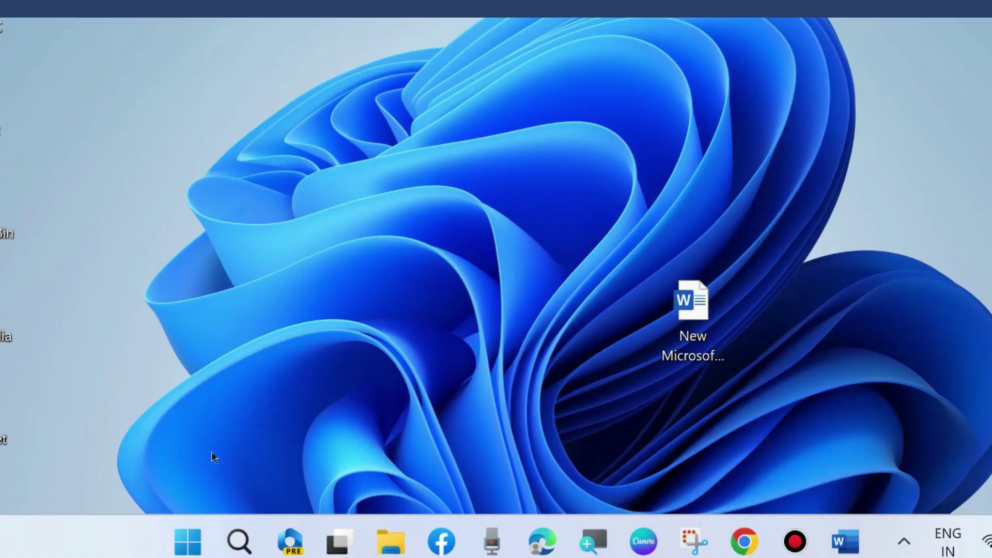
Run 'winword /safe' from the Windows Run dialog to start Word in safe mode.
{"action": "right_click", "coordinate": [190, 543]}
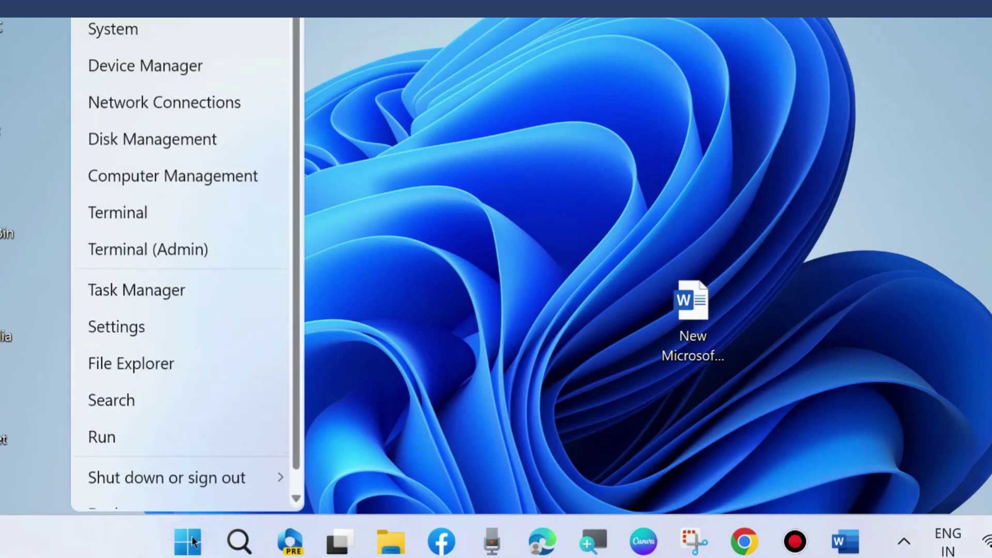
{"action": "left_click", "coordinate": [101, 448]}
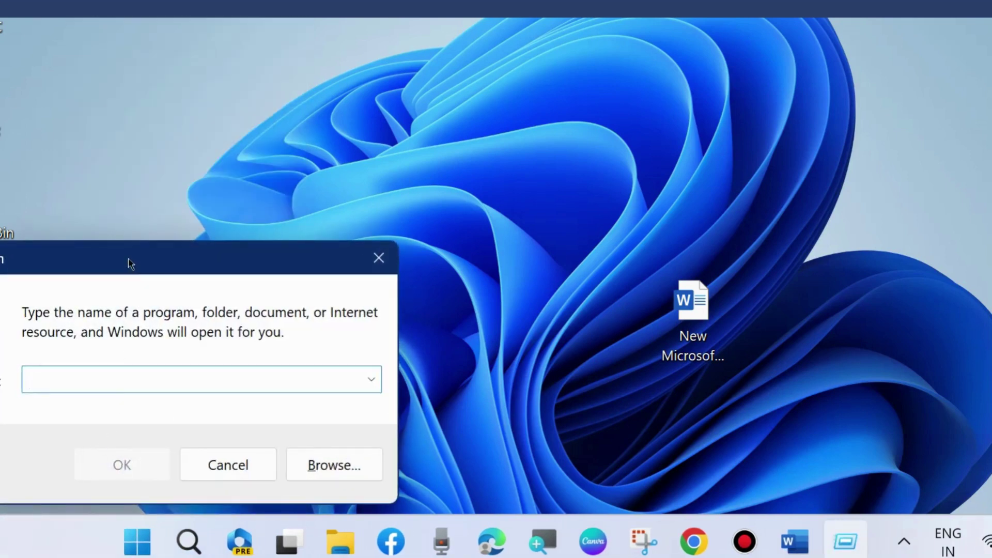
{"action": "mouse_move", "coordinate": [128, 259]}
{"action": "left_mouse_down"}
{"action": "mouse_move", "coordinate": [467, 96]}
{"action": "mouse_move", "coordinate": [478, 139]}
{"action": "left_mouse_up"}
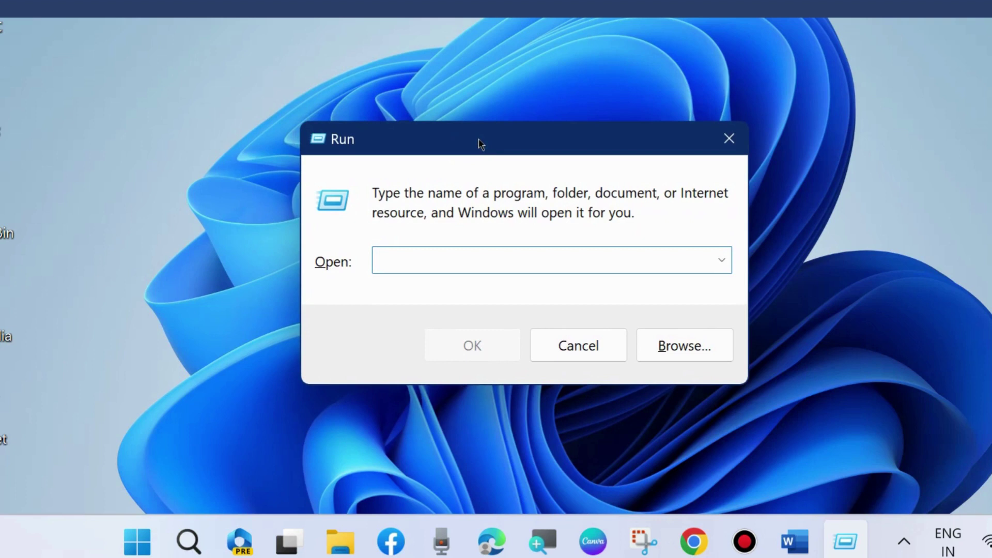
{"action": "type", "text": "winword /safe"}
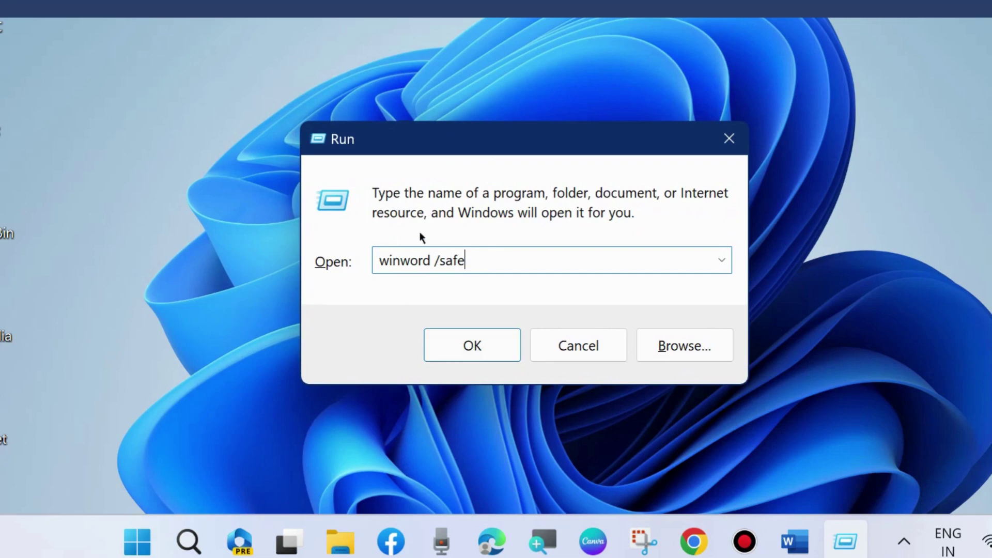
{"action": "left_click", "coordinate": [480, 336]}
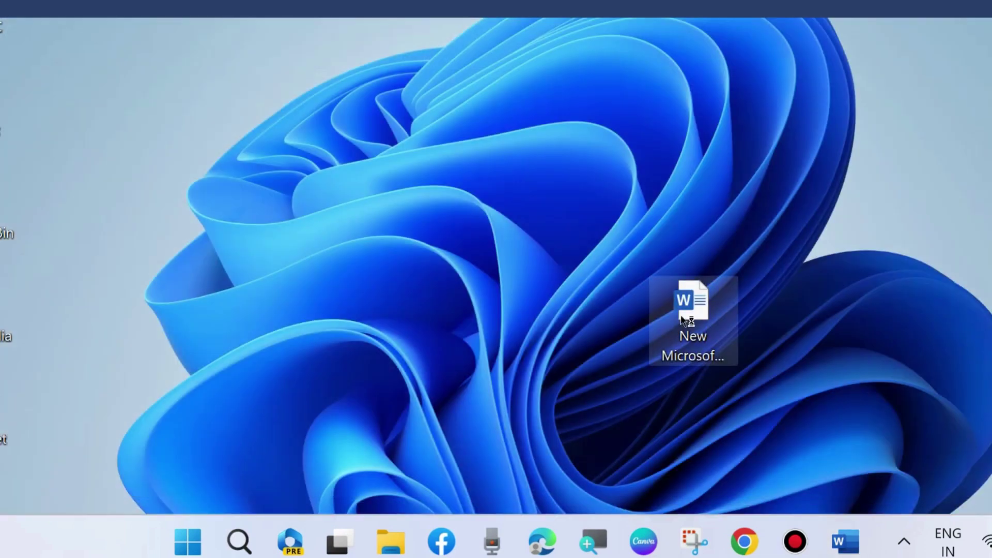
Open New Microsoft Word Document and go to the Add-ins page under File > More > Options.
{"action": "double_click", "coordinate": [687, 318]}
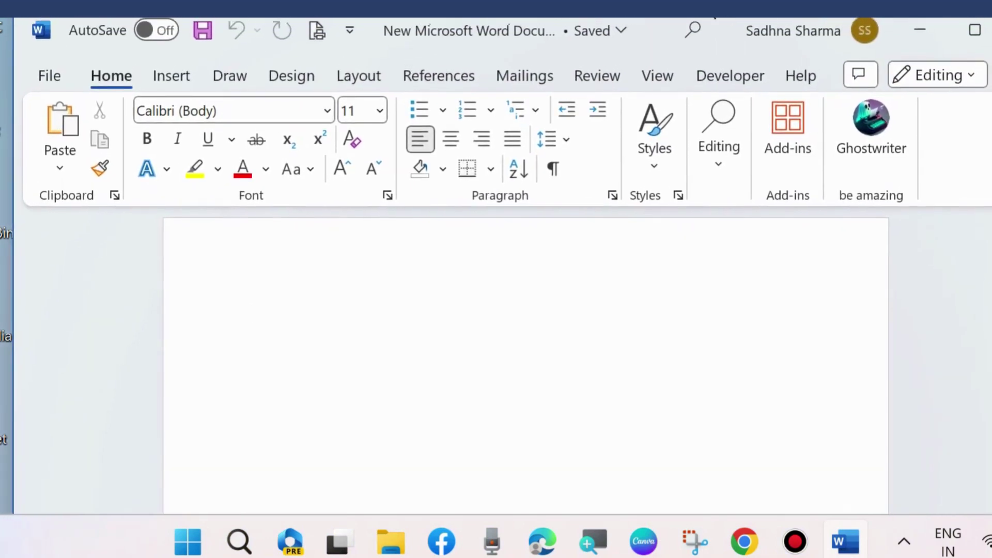
{"action": "left_click", "coordinate": [46, 71]}
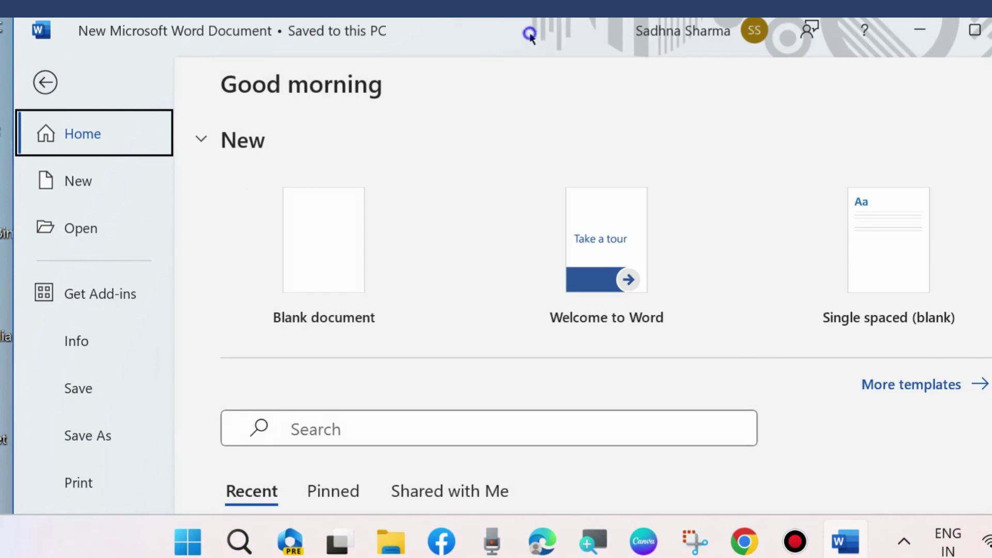
{"action": "left_click_drag", "start_coordinate": [531, 37], "coordinate": [546, 0]}
{"action": "left_click", "coordinate": [102, 447]}
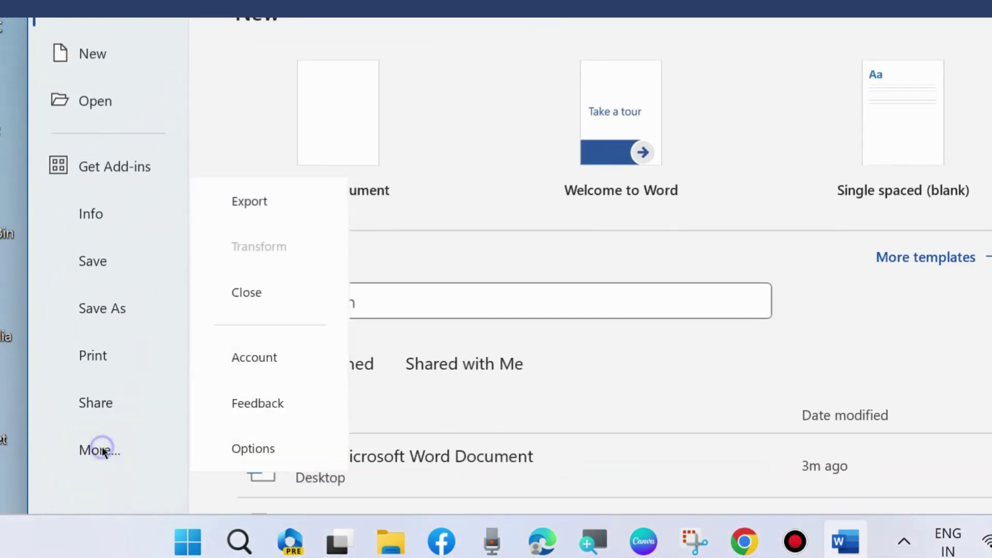
{"action": "left_click", "coordinate": [248, 448]}
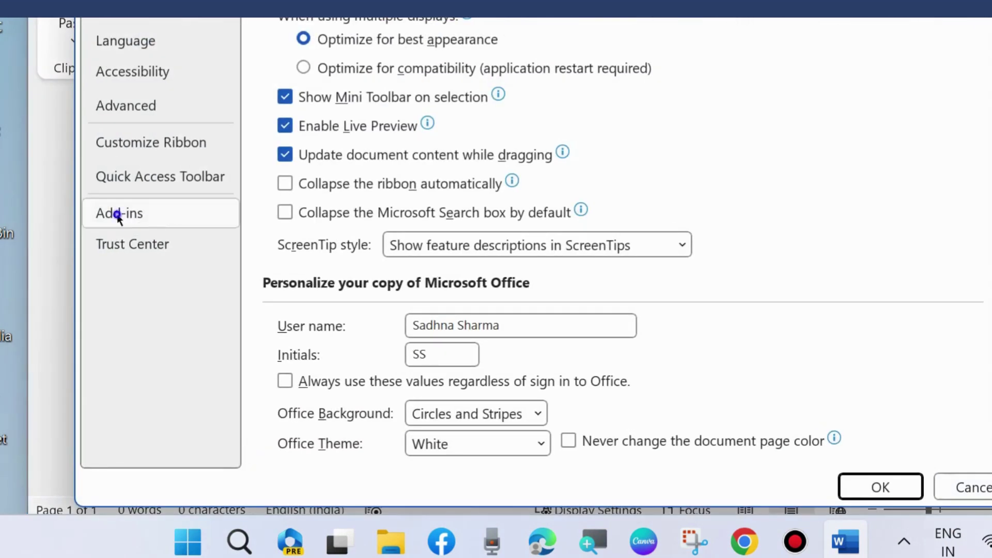
{"action": "left_click", "coordinate": [118, 216]}
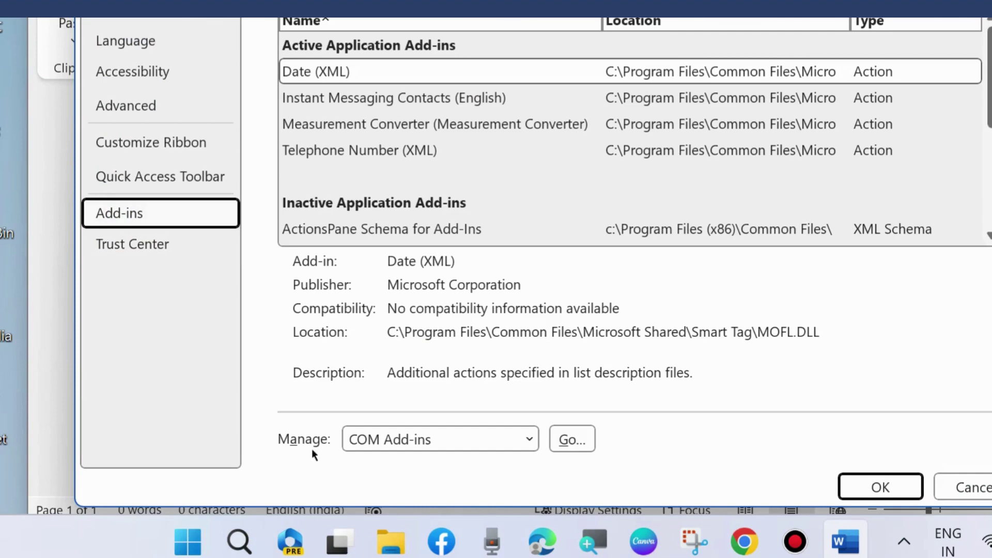
Remove the 'OneNote Notes about Word Documents' add-in in the COM Add-ins manager.
{"action": "left_click", "coordinate": [571, 444]}
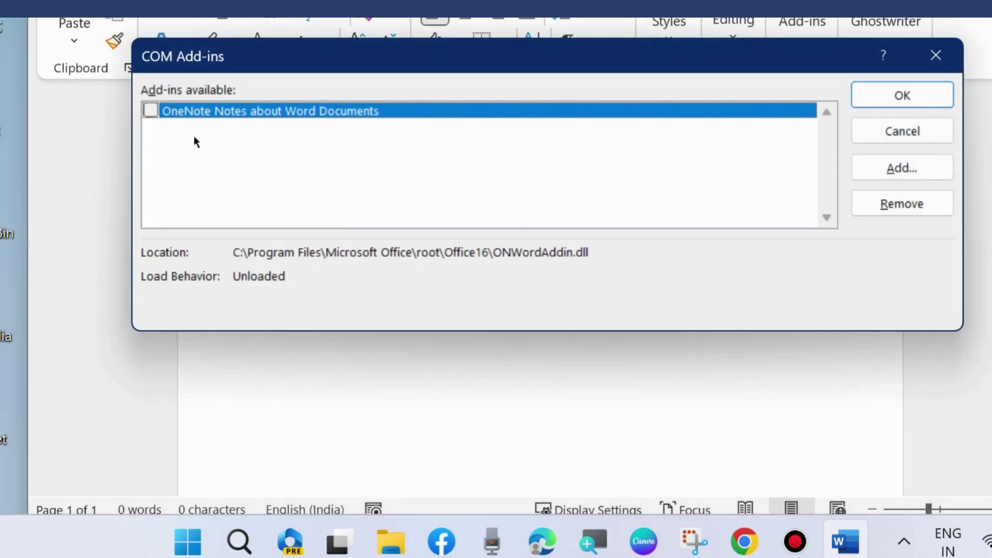
{"action": "left_click", "coordinate": [152, 112]}
{"action": "left_click", "coordinate": [902, 205]}
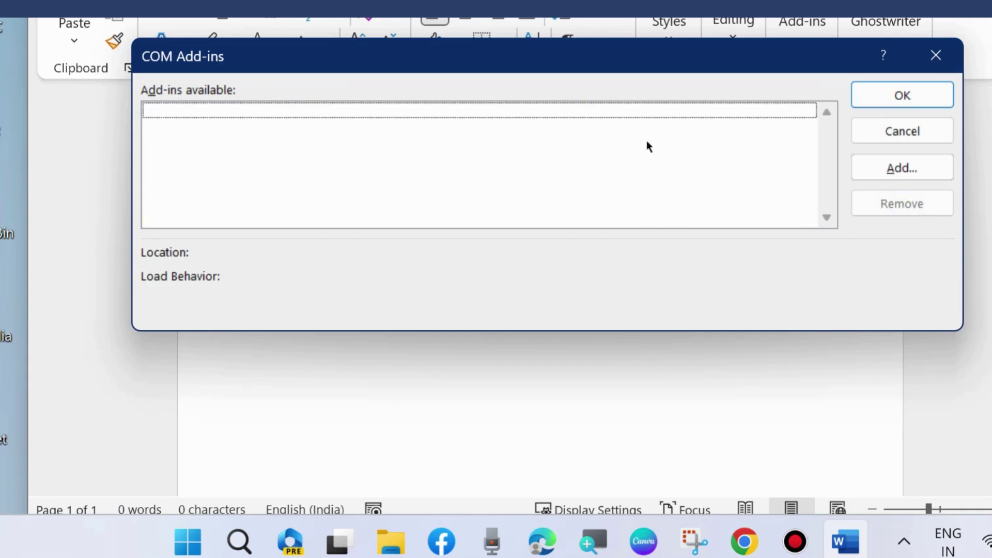
{"action": "left_click", "coordinate": [888, 99]}
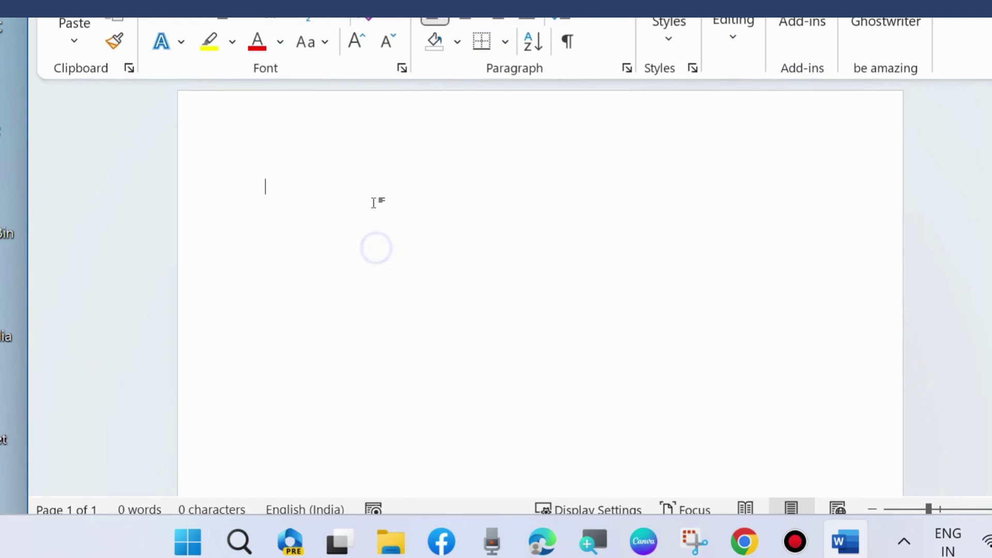
Paste and erase text twice with Ctrl+V and Backspace, then close Word with Don't Save.
{"action": "type", "text": "winword /safe"}
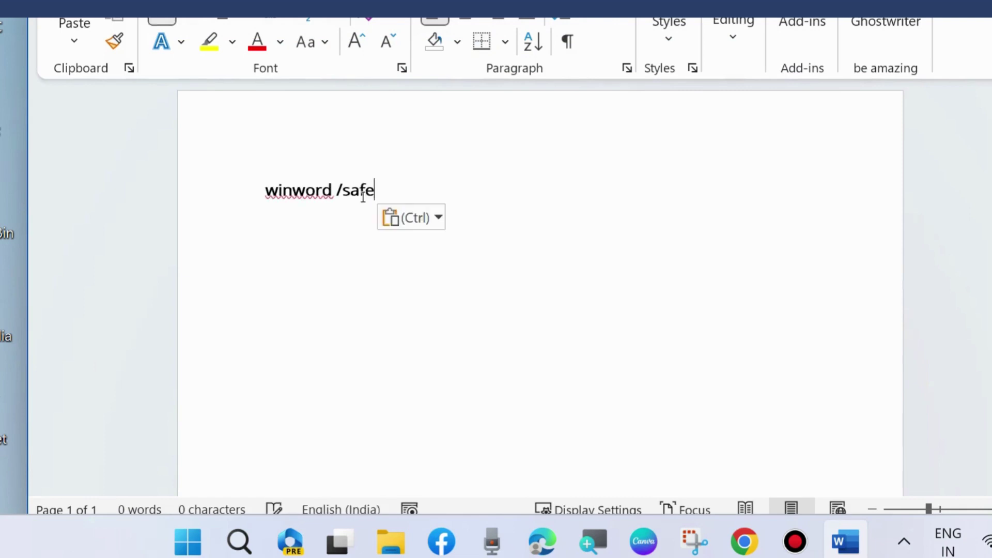
{"action": "key", "text": "BackSpace"}
{"action": "key", "text": "BackSpace"}
{"action": "key", "text": "BackSpace"}
{"action": "key", "text": "BackSpace"}
{"action": "key", "text": "BackSpace"}
{"action": "key", "text": "BackSpace"}
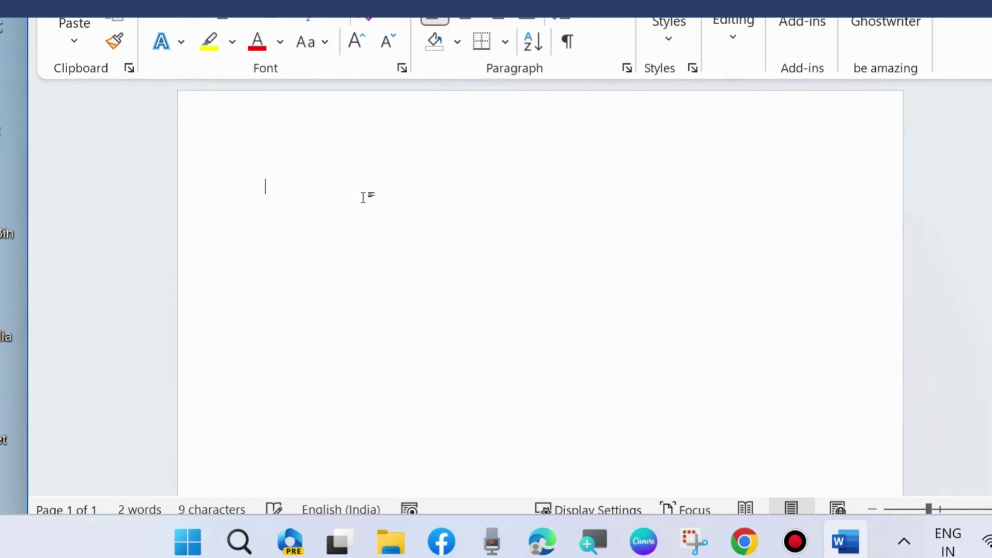
{"action": "type", "text": "winword /safe"}
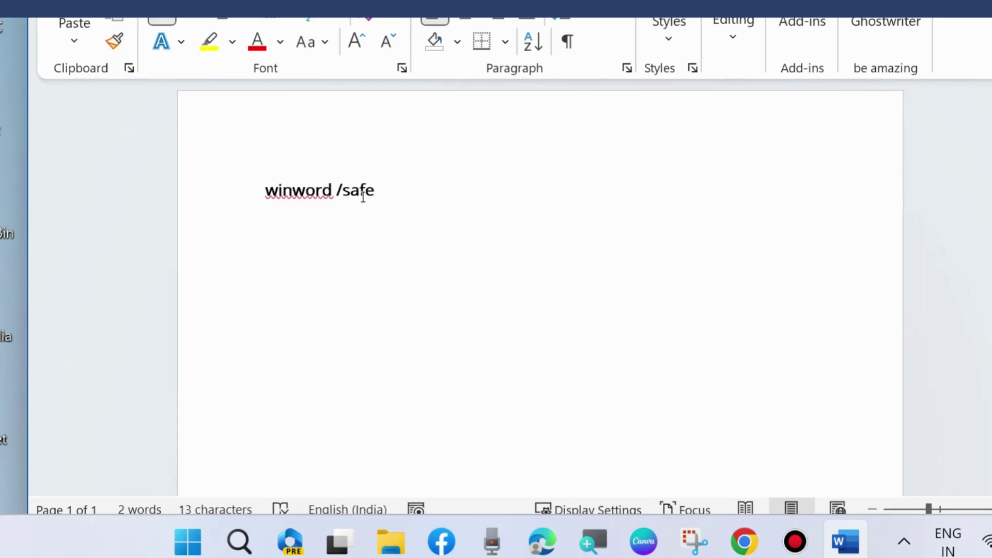
{"action": "key", "text": "BackSpace"}
{"action": "key", "text": "BackSpace"}
{"action": "key", "text": "BackSpace"}
{"action": "key", "text": "BackSpace"}
{"action": "key", "text": "BackSpace"}
{"action": "key", "text": "BackSpace"}
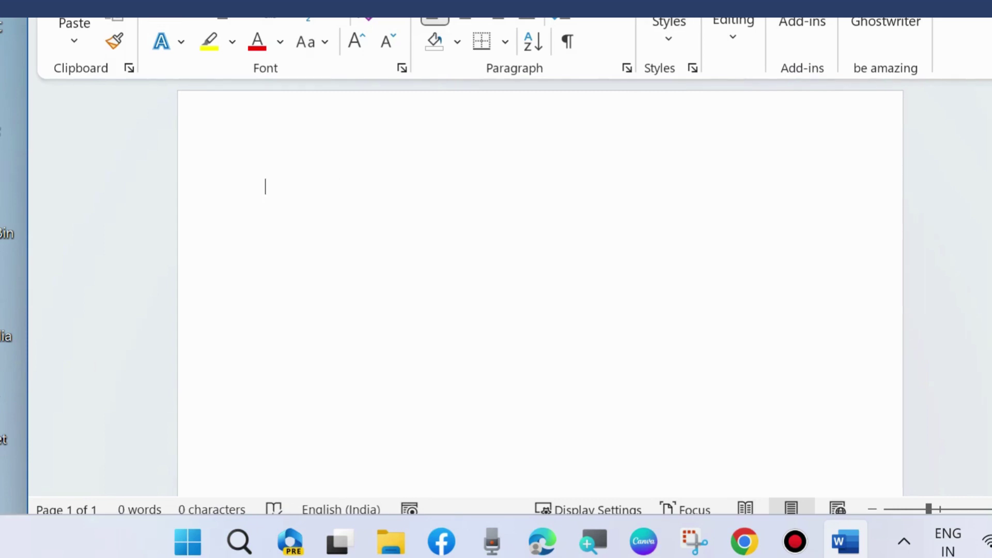
{"action": "key", "text": "alt+F4"}
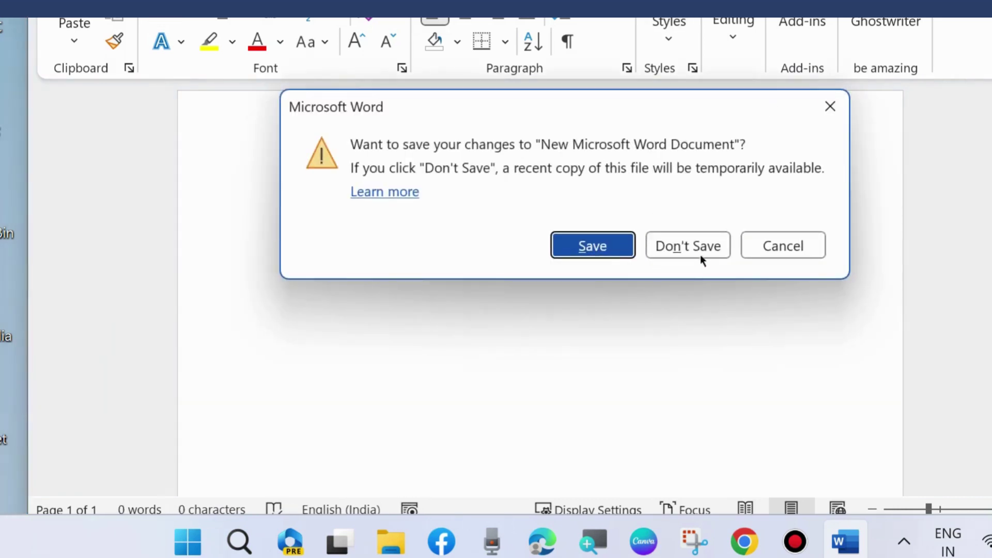
{"action": "left_click", "coordinate": [698, 247]}
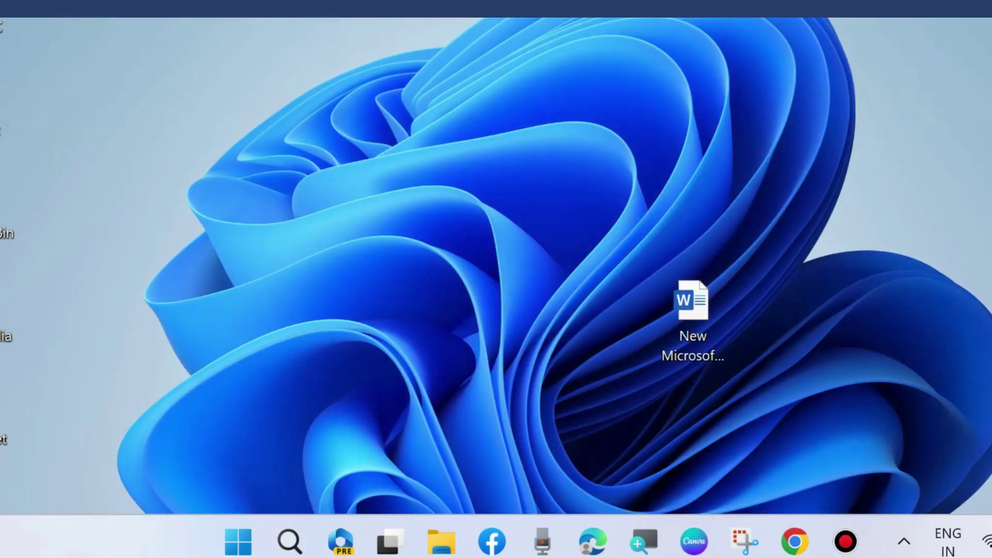
{"action": "right_click", "coordinate": [238, 542]}
{"action": "left_click", "coordinate": [175, 327]}
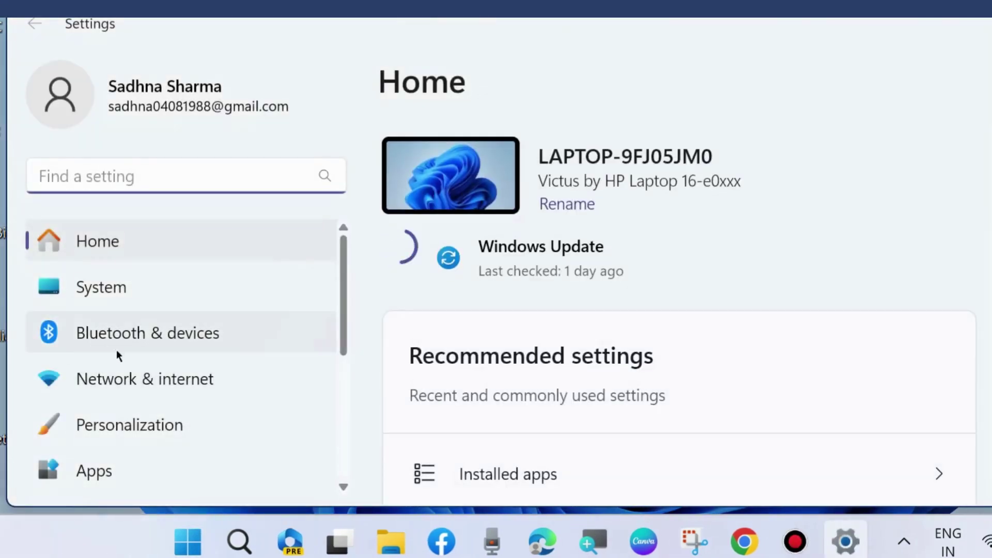
{"action": "scroll", "coordinate": [117, 349], "scroll_direction": "down", "scroll_amount": 1}
{"action": "scroll", "coordinate": [117, 349], "scroll_direction": "up", "scroll_amount": 1}
{"action": "left_click", "coordinate": [89, 287]}
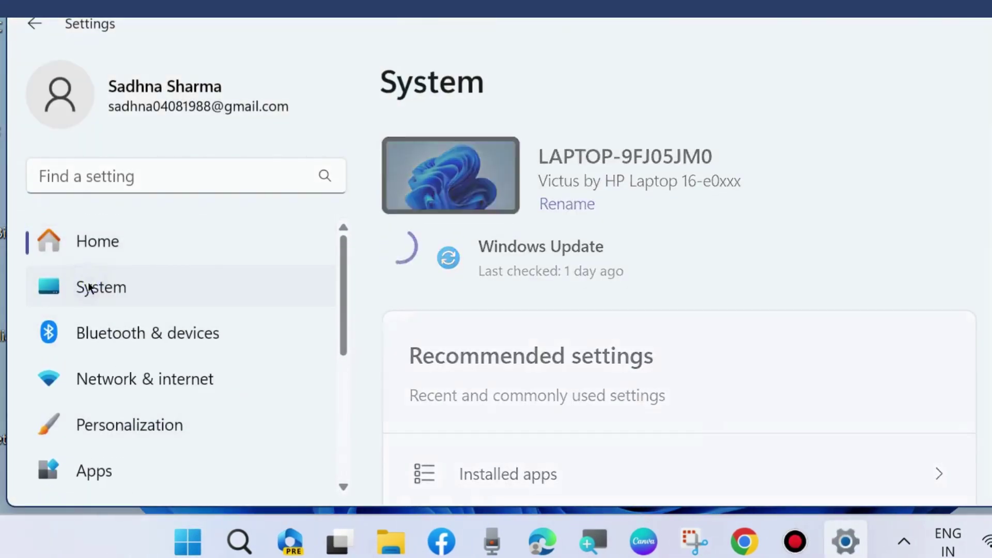
{"action": "scroll", "coordinate": [584, 367], "scroll_direction": "down", "scroll_amount": 5}
{"action": "scroll", "coordinate": [588, 372], "scroll_direction": "down", "scroll_amount": 5}
{"action": "scroll", "coordinate": [588, 389], "scroll_direction": "down", "scroll_amount": 5}
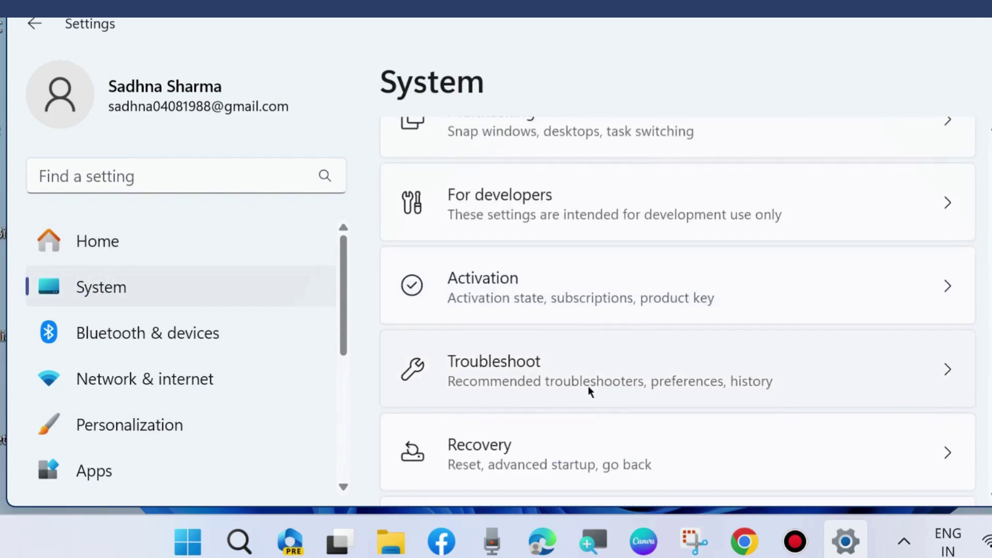
{"action": "left_click", "coordinate": [504, 365]}
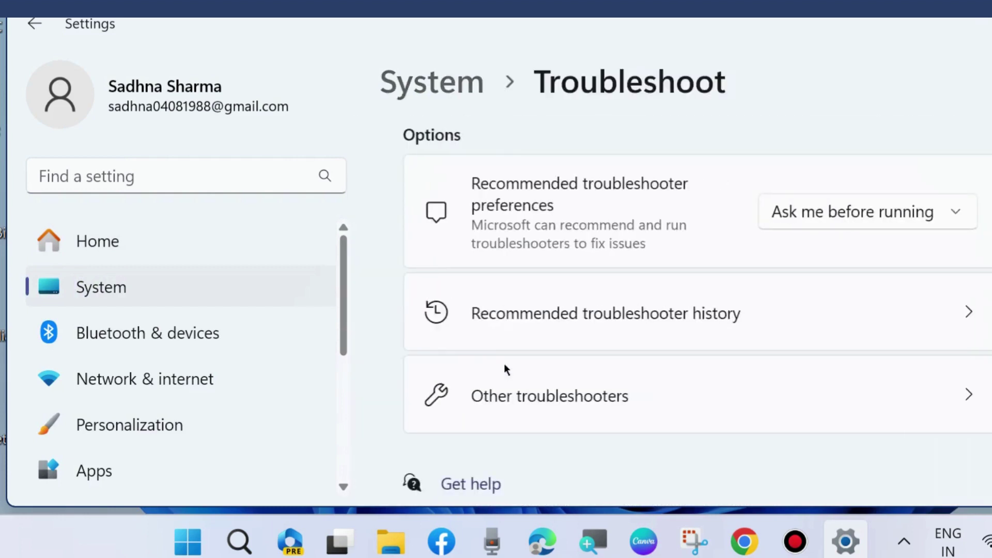
{"action": "left_click", "coordinate": [578, 396]}
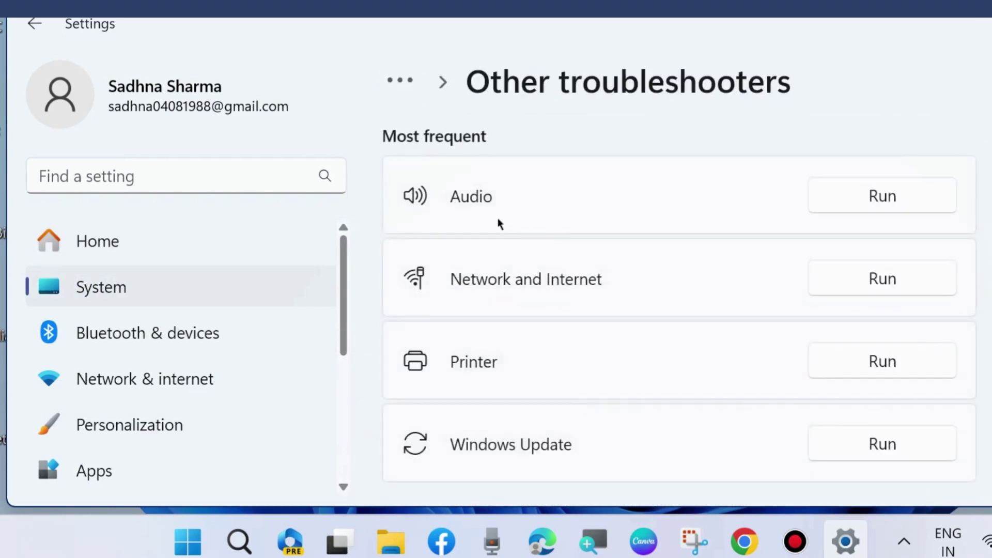
{"action": "scroll", "coordinate": [522, 420], "scroll_direction": "down", "scroll_amount": 4}
{"action": "scroll", "coordinate": [523, 425], "scroll_direction": "down", "scroll_amount": 3}
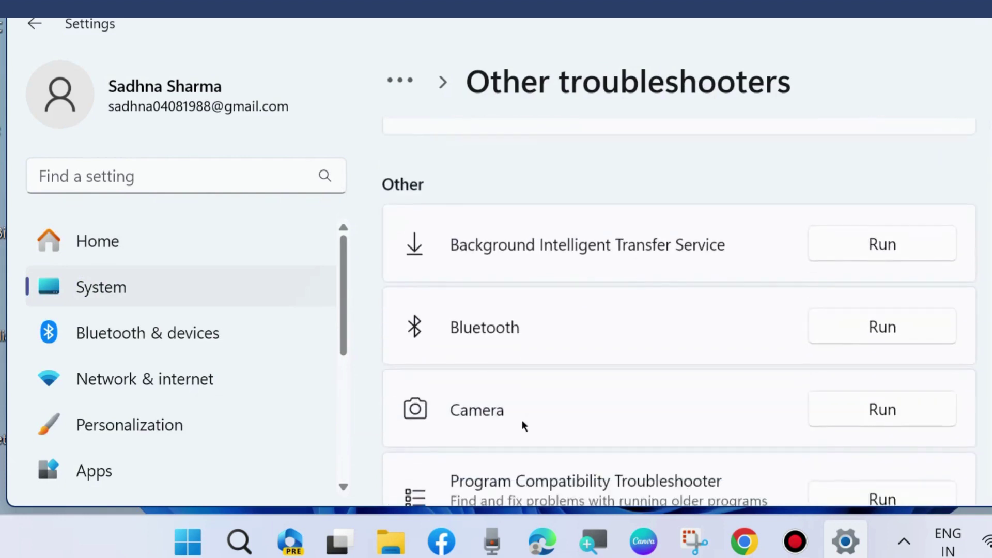
{"action": "scroll", "coordinate": [524, 425], "scroll_direction": "down", "scroll_amount": 2}
{"action": "scroll", "coordinate": [524, 424], "scroll_direction": "down", "scroll_amount": 2}
{"action": "scroll", "coordinate": [523, 425], "scroll_direction": "down", "scroll_amount": 3}
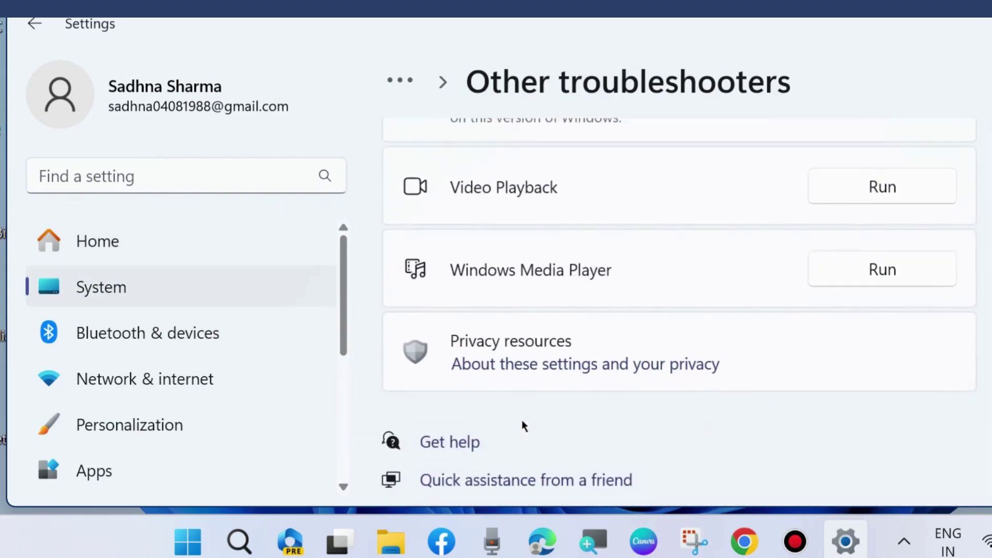
{"action": "scroll", "coordinate": [524, 425], "scroll_direction": "up", "scroll_amount": 2}
{"action": "scroll", "coordinate": [524, 424], "scroll_direction": "up", "scroll_amount": 3}
{"action": "scroll", "coordinate": [523, 425], "scroll_direction": "up", "scroll_amount": 3}
{"action": "scroll", "coordinate": [522, 422], "scroll_direction": "up", "scroll_amount": 3}
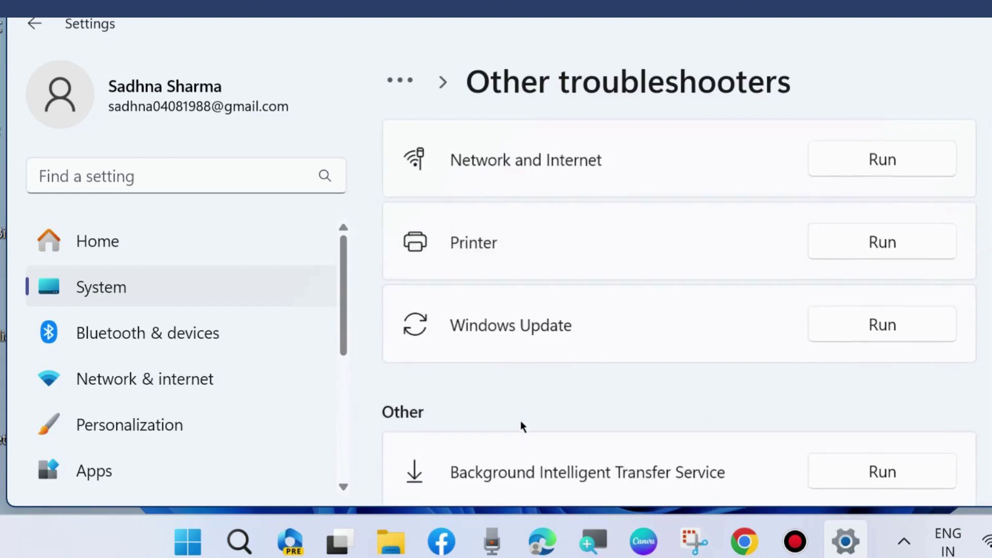
{"action": "scroll", "coordinate": [520, 427], "scroll_direction": "up", "scroll_amount": 2}
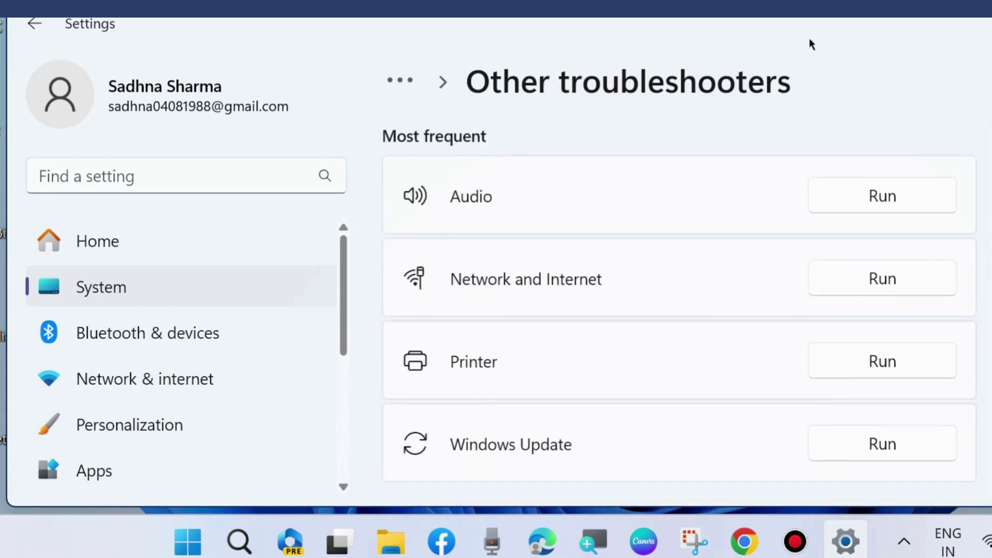
{"action": "left_click", "coordinate": [975, 23]}
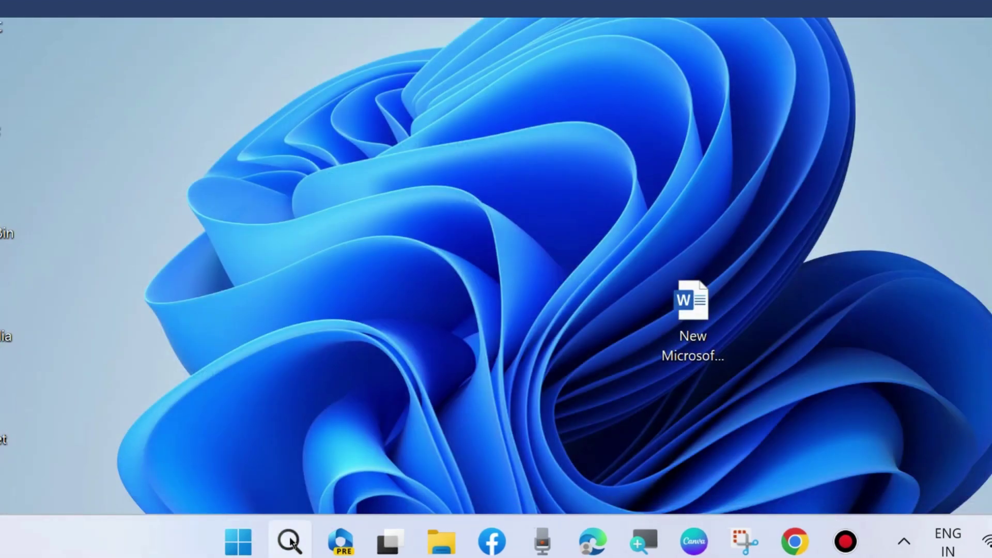
Search Windows for 'keyboard troubleshooter' and open Find and fix keyboard problems.
{"action": "left_click", "coordinate": [274, 536]}
{"action": "type", "text": "keyb"}
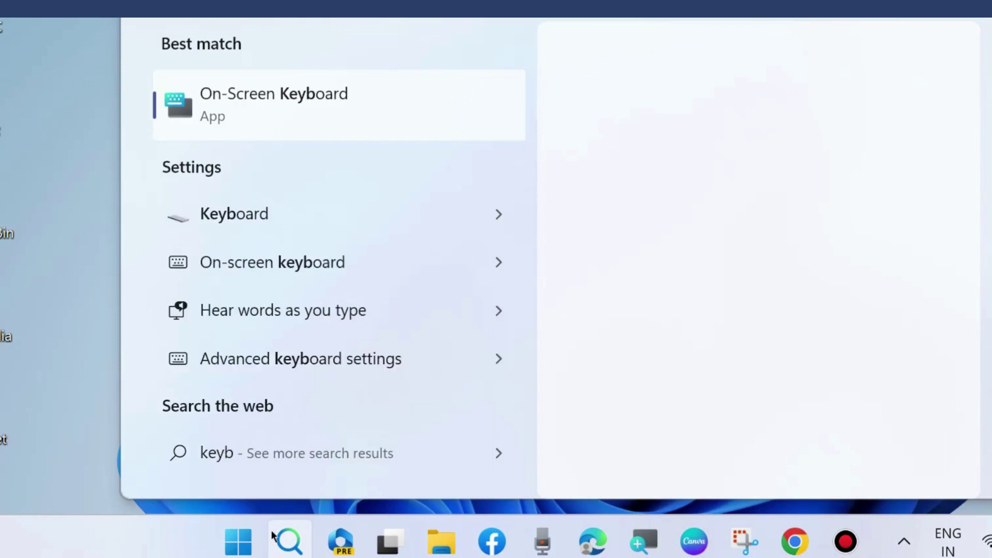
{"action": "type", "text": "oard"}
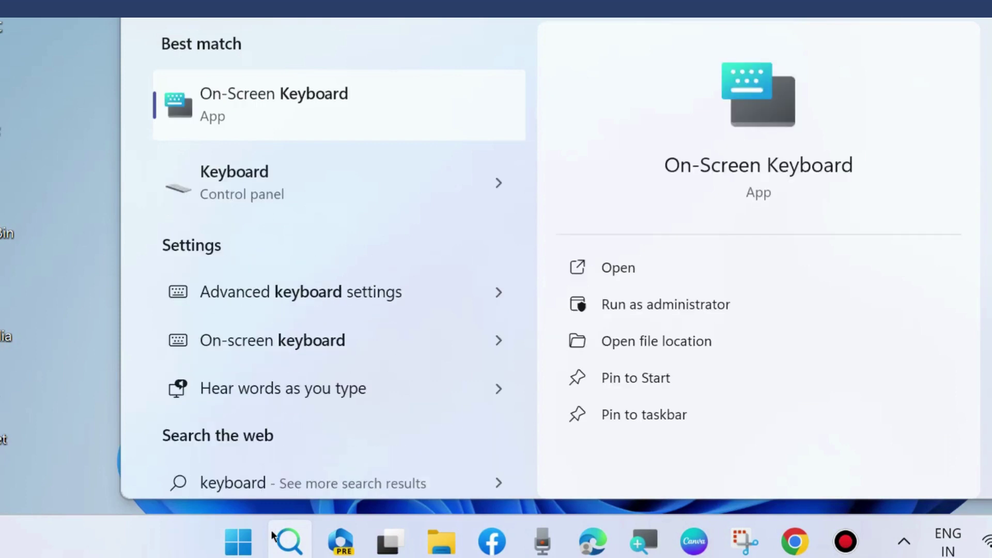
{"action": "type", "text": " troub"}
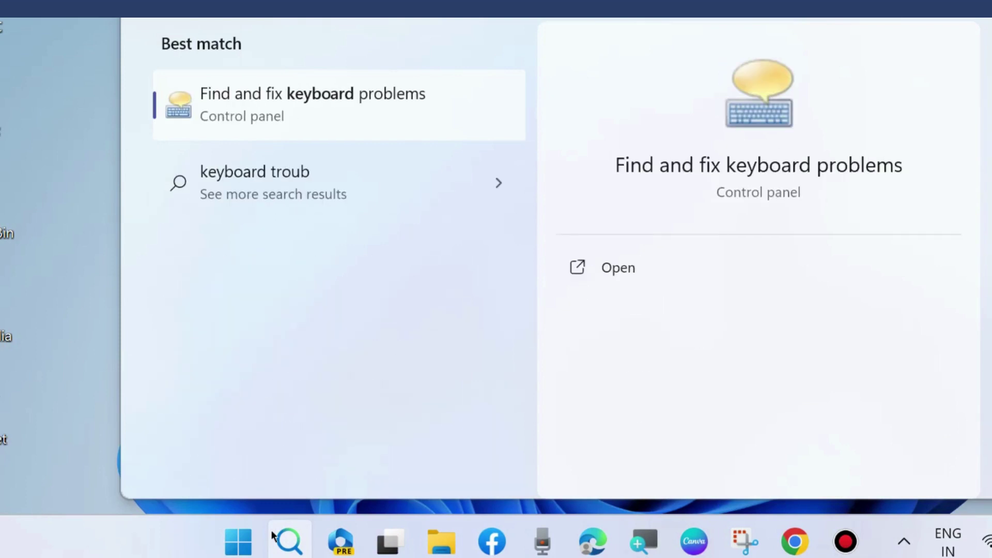
{"action": "type", "text": "leshoot"}
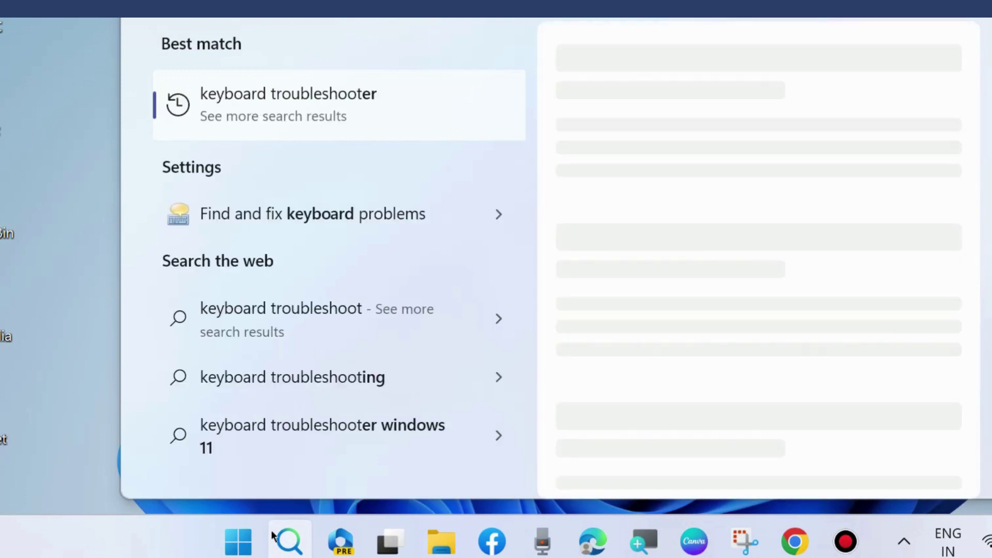
{"action": "key", "text": "BackSpace"}
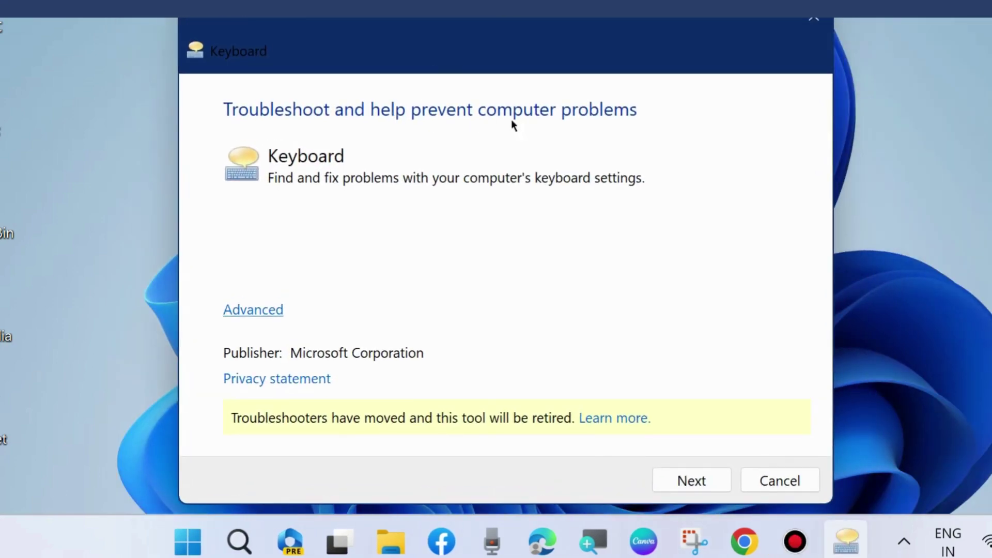
Run the keyboard troubleshooter with Apply repairs automatically, and close it when no changes are needed.
{"action": "left_click", "coordinate": [239, 310]}
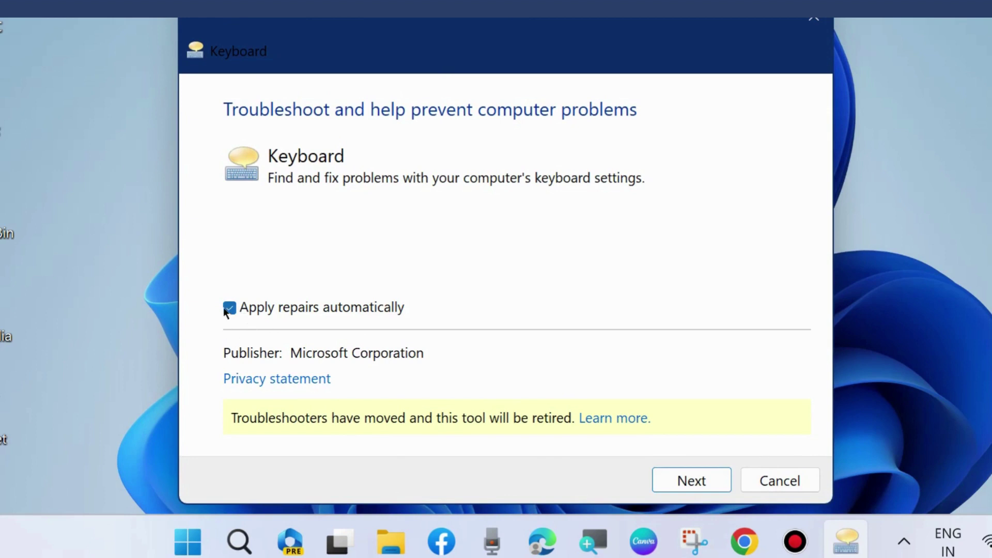
{"action": "left_click", "coordinate": [687, 480]}
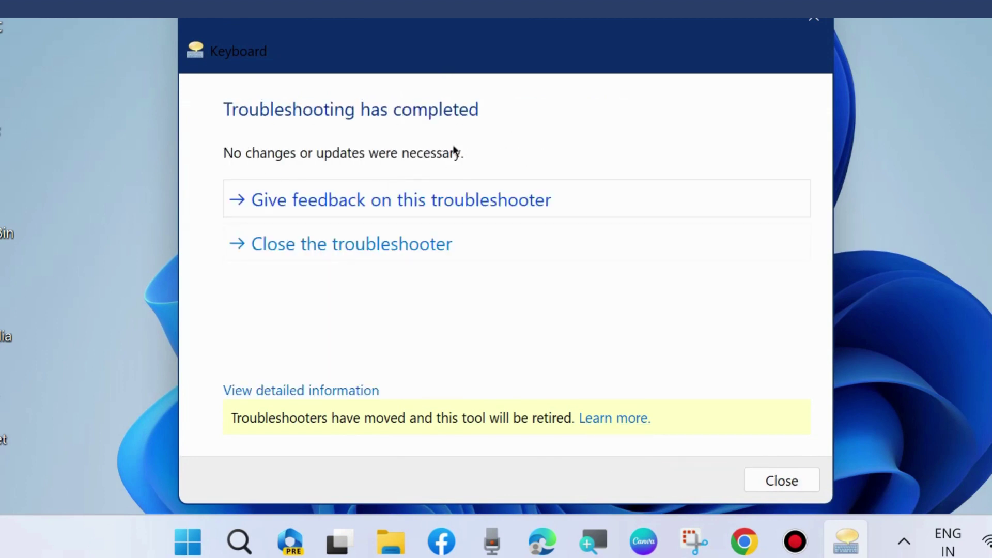
{"action": "left_click", "coordinate": [791, 479]}
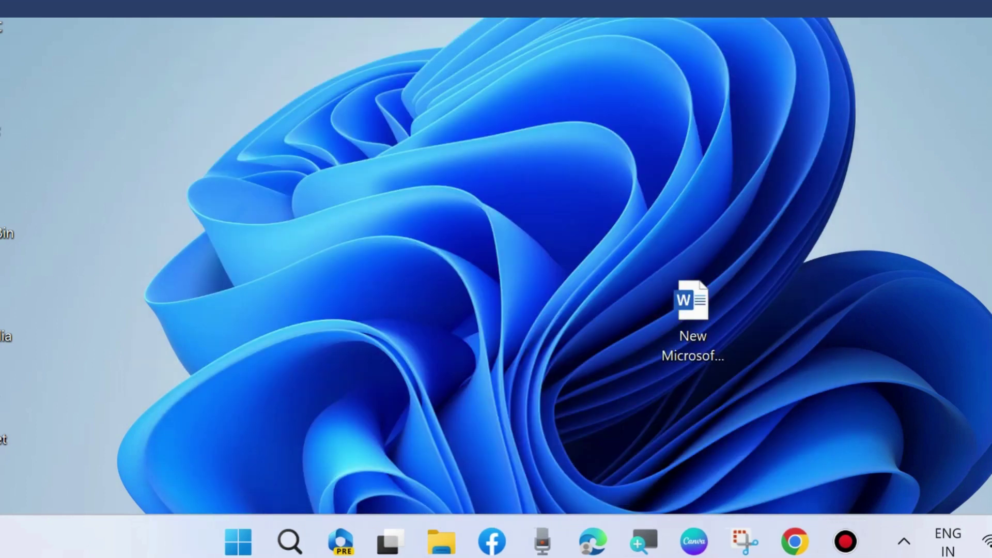
{"action": "left_click", "coordinate": [679, 316]}
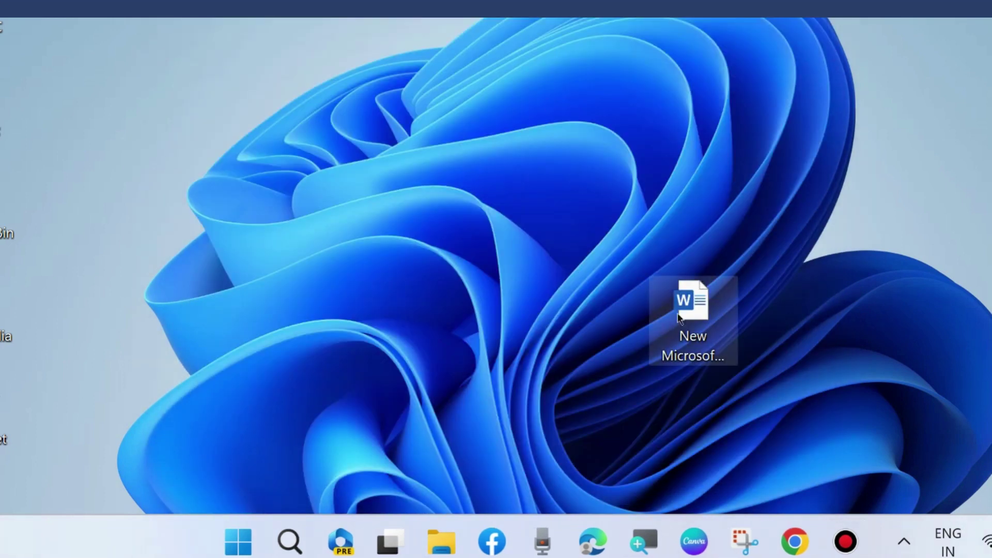
Reopen New Microsoft Word Document from the desktop and open Word Options via File > More.
{"action": "double_click", "coordinate": [688, 309]}
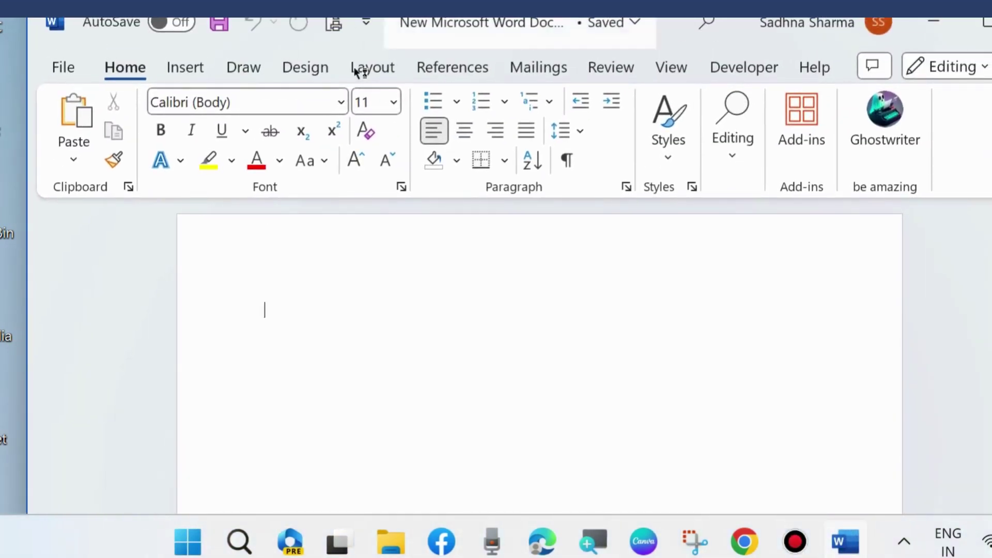
{"action": "left_click", "coordinate": [61, 68]}
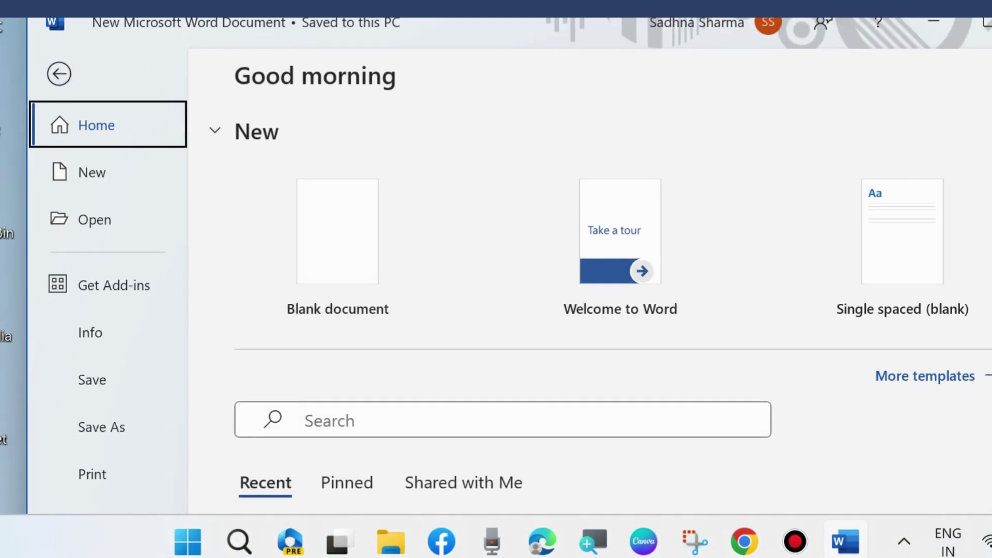
{"action": "scroll", "coordinate": [91, 465], "scroll_direction": "down", "scroll_amount": 2}
{"action": "left_click", "coordinate": [109, 459]}
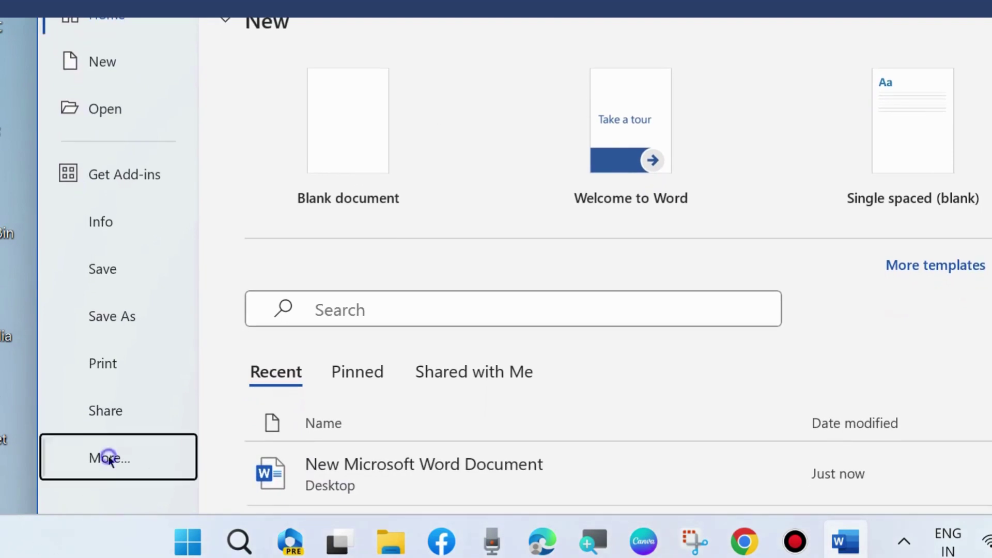
{"action": "left_click", "coordinate": [274, 457]}
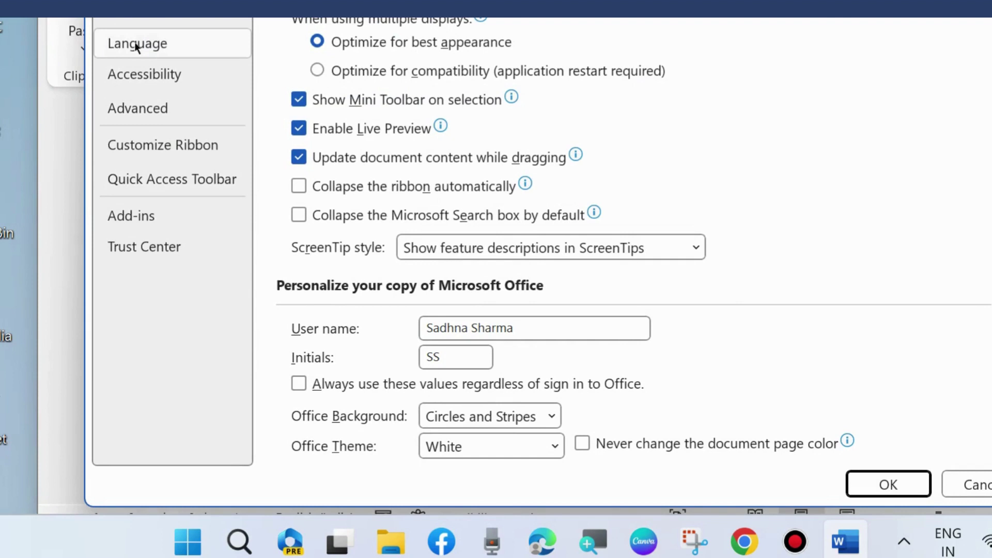
In Word's Language settings, pick English (United Kingdom) from the Add a Language list.
{"action": "left_click", "coordinate": [136, 46]}
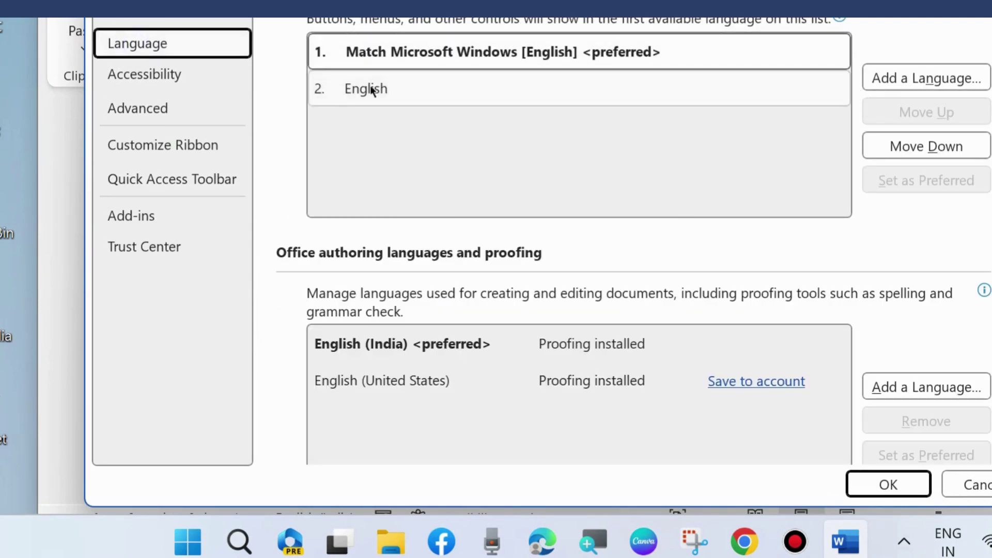
{"action": "left_click", "coordinate": [898, 79]}
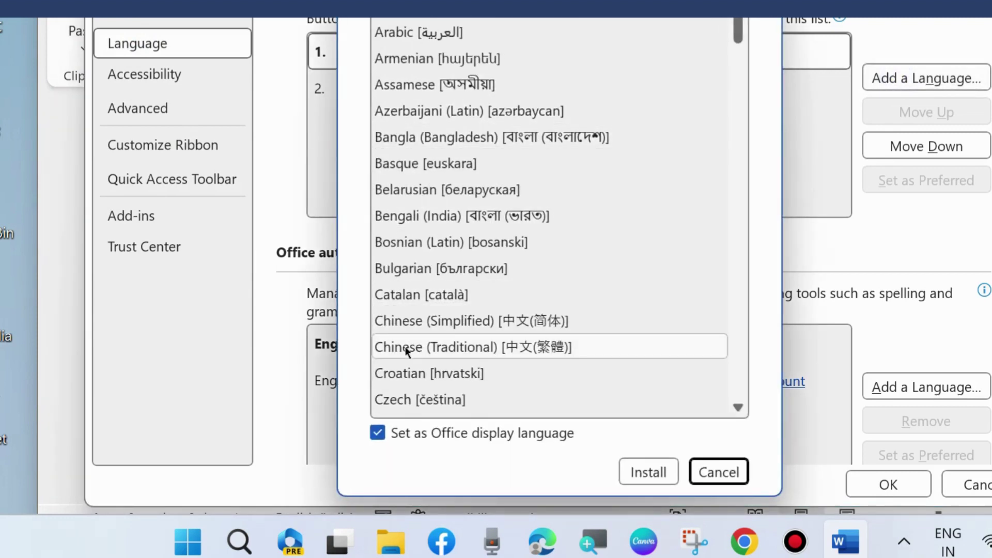
{"action": "scroll", "coordinate": [416, 357], "scroll_direction": "down", "scroll_amount": 5}
{"action": "scroll", "coordinate": [415, 356], "scroll_direction": "down", "scroll_amount": 4}
{"action": "scroll", "coordinate": [416, 356], "scroll_direction": "up", "scroll_amount": 3}
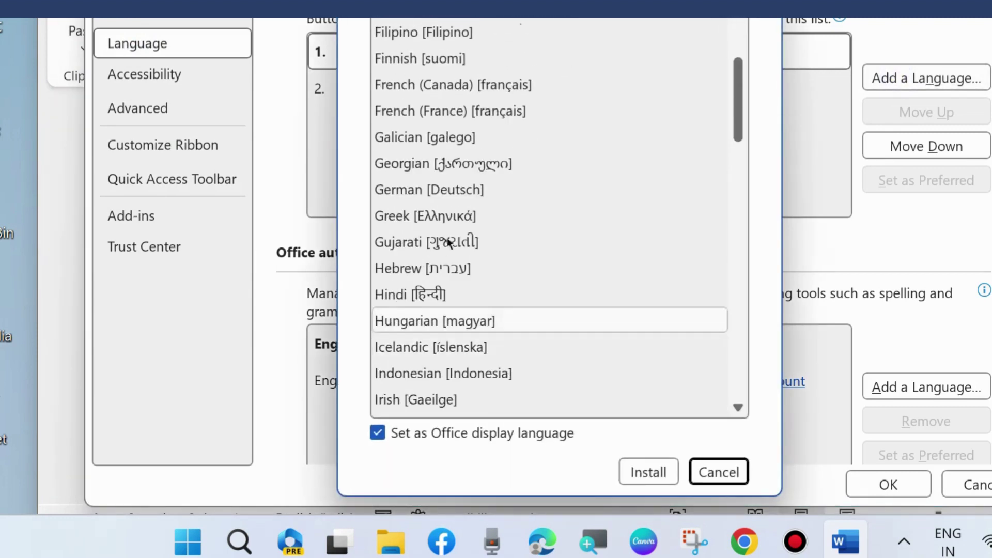
{"action": "scroll", "coordinate": [421, 162], "scroll_direction": "up", "scroll_amount": 1}
{"action": "scroll", "coordinate": [416, 171], "scroll_direction": "up", "scroll_amount": 2}
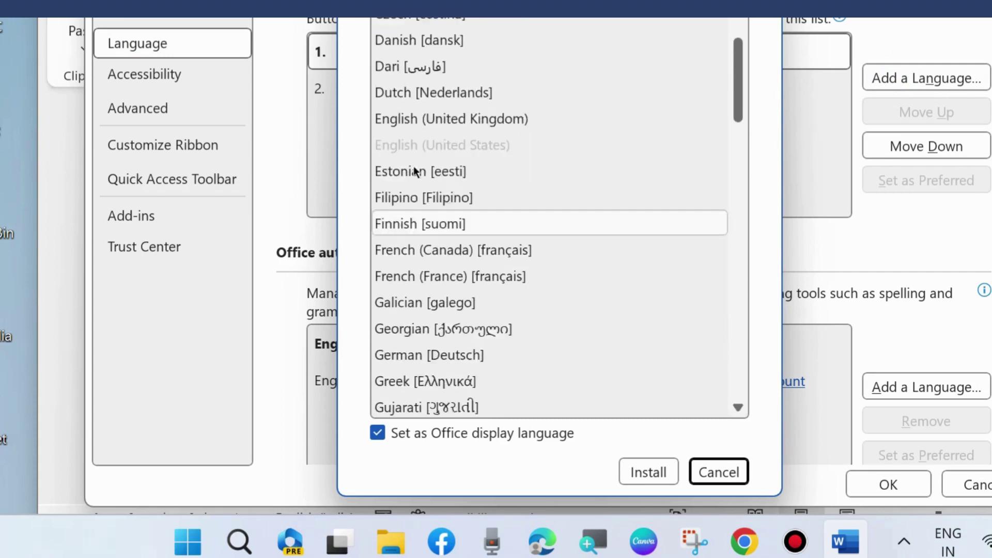
{"action": "scroll", "coordinate": [416, 172], "scroll_direction": "up", "scroll_amount": 1}
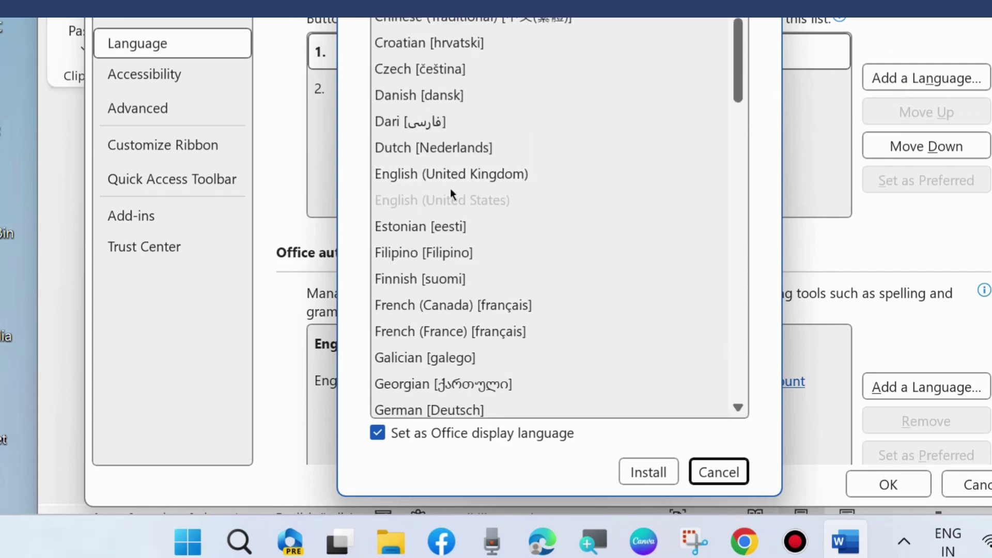
{"action": "left_click", "coordinate": [480, 178]}
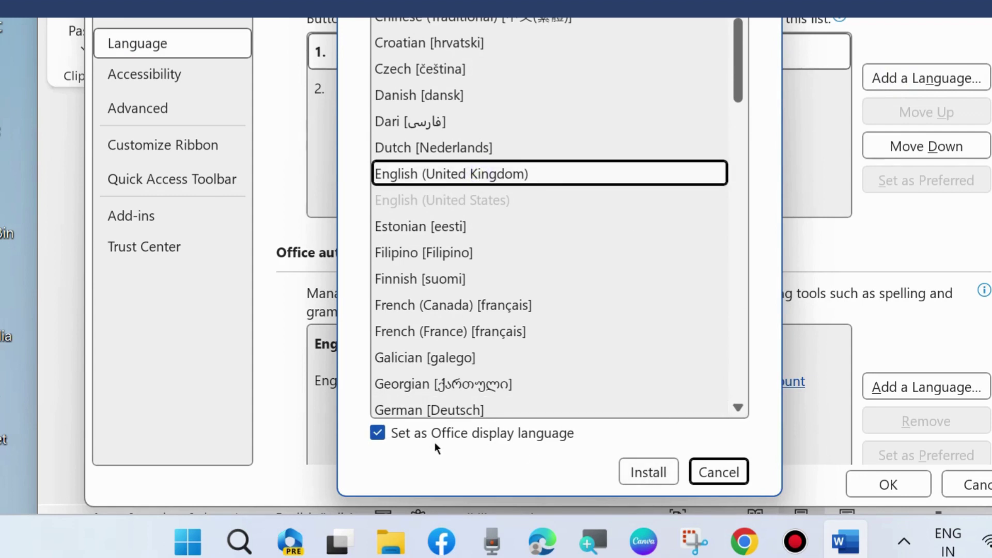
Install English (United Kingdom) as an Office language without making it the display language.
{"action": "left_click", "coordinate": [378, 434]}
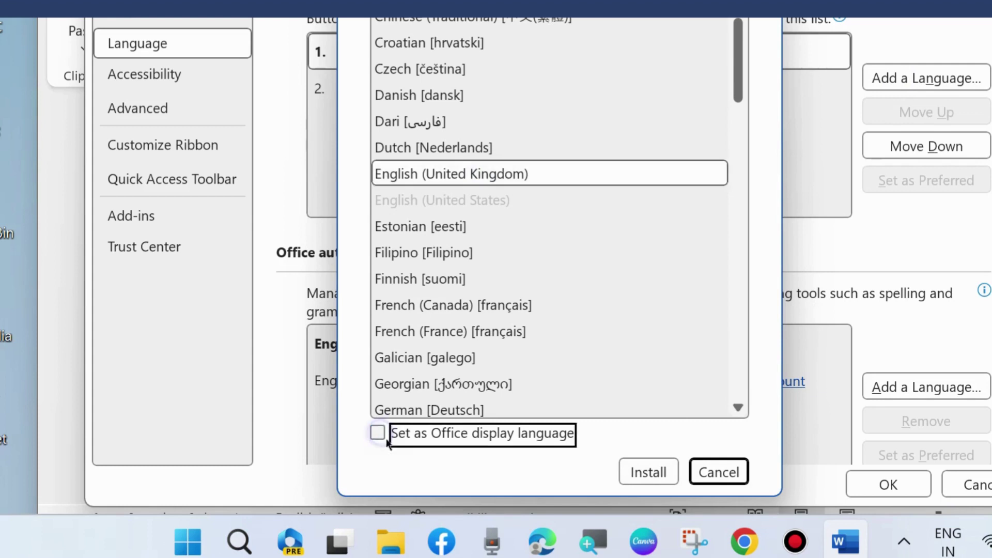
{"action": "left_click", "coordinate": [378, 434]}
{"action": "left_click", "coordinate": [377, 434]}
{"action": "left_click", "coordinate": [647, 473]}
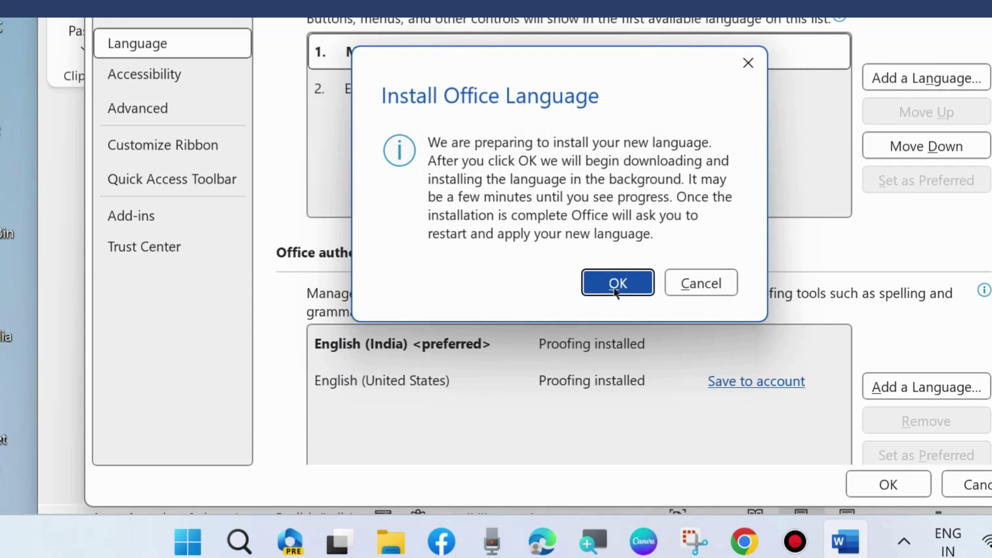
Dismiss the install notice, close Options and Word, and launch Device Manager from Start.
{"action": "left_click", "coordinate": [748, 63]}
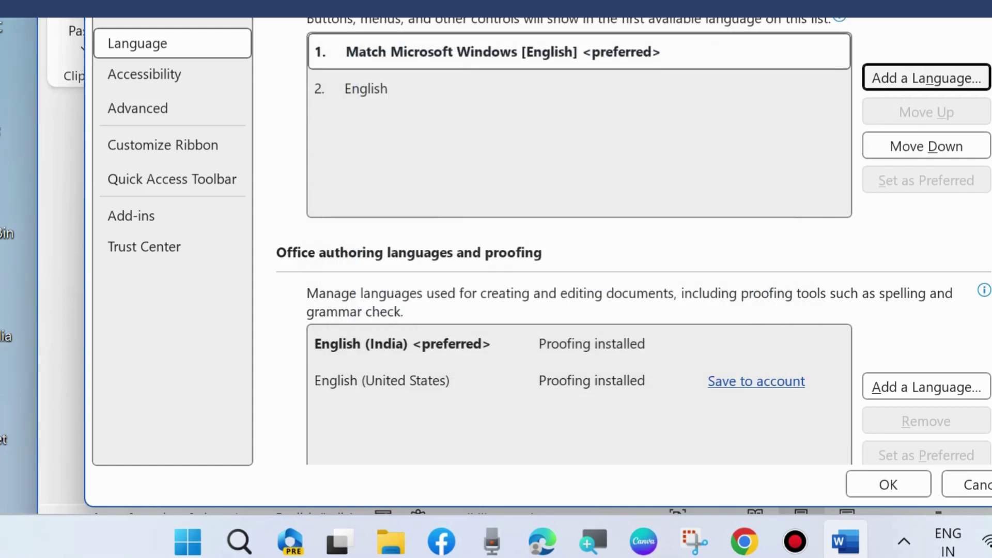
{"action": "key", "text": "Escape"}
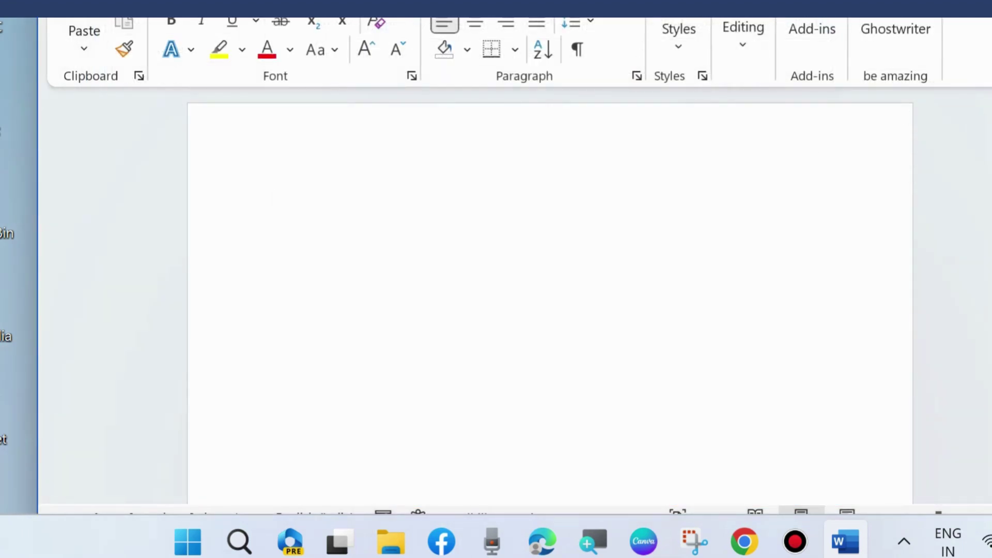
{"action": "key", "text": "alt+F4"}
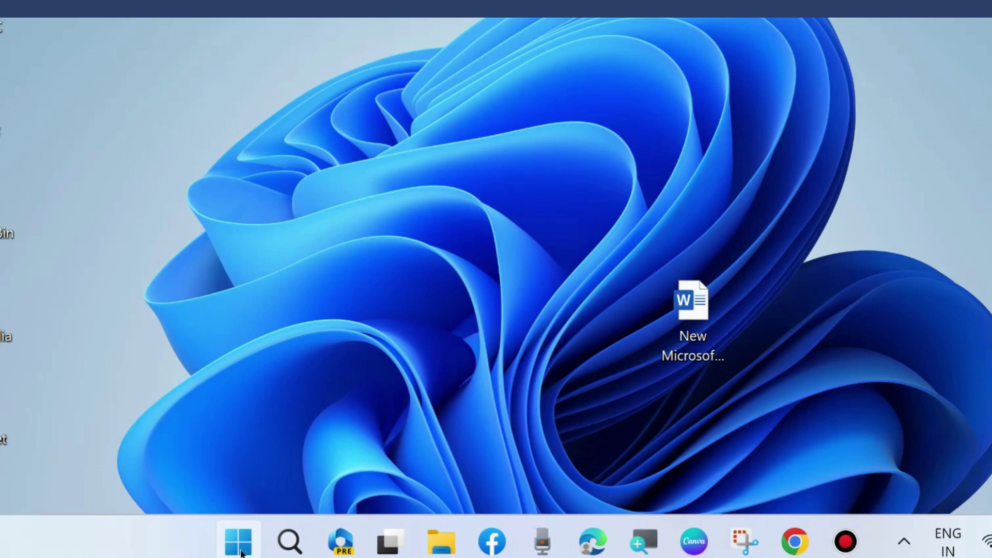
{"action": "right_click", "coordinate": [241, 552]}
{"action": "left_click", "coordinate": [196, 73]}
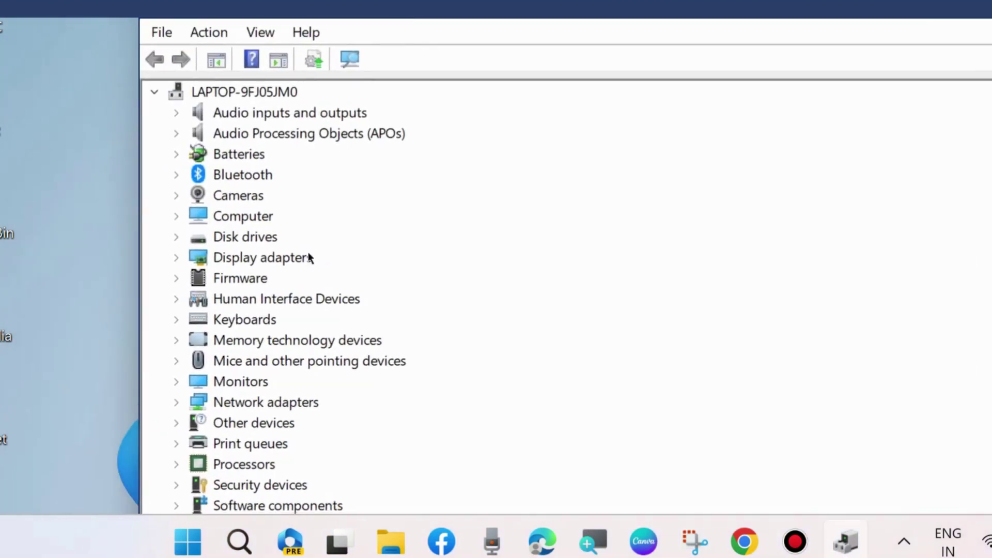
Under Keyboards, run Update driver on Standard PS/2 Keyboard, then close the result and Device Manager.
{"action": "scroll", "coordinate": [261, 342], "scroll_direction": "down", "scroll_amount": 1}
{"action": "left_click", "coordinate": [176, 257]}
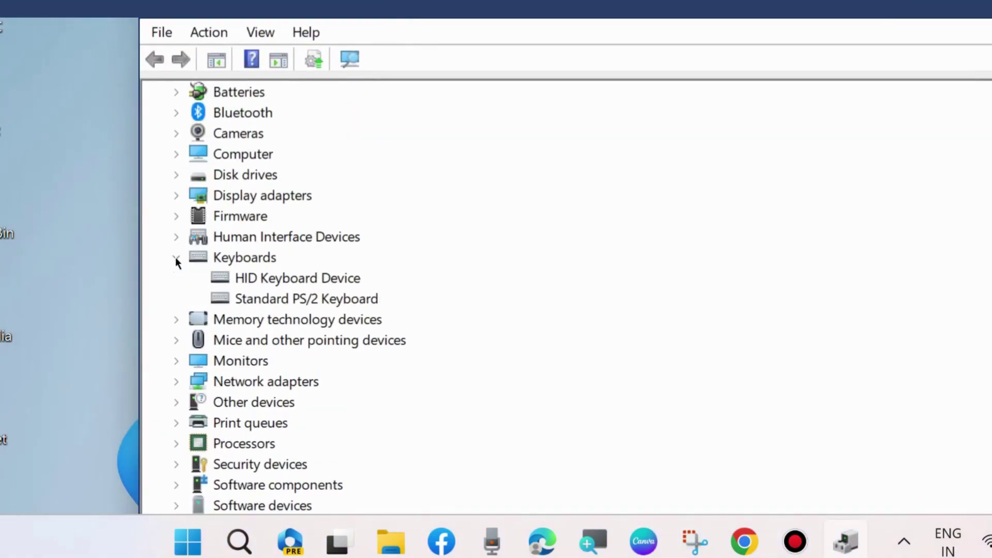
{"action": "right_click", "coordinate": [265, 299]}
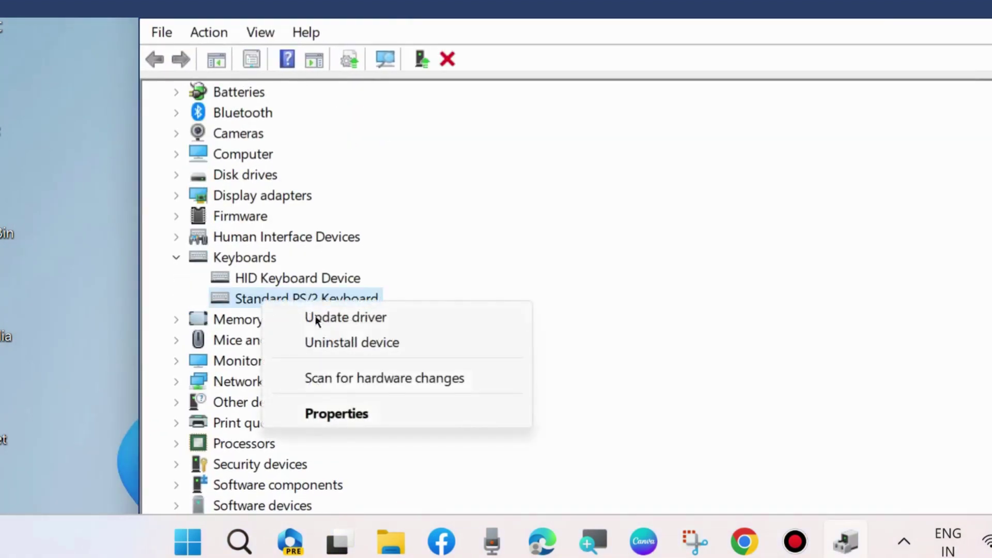
{"action": "left_click", "coordinate": [360, 318]}
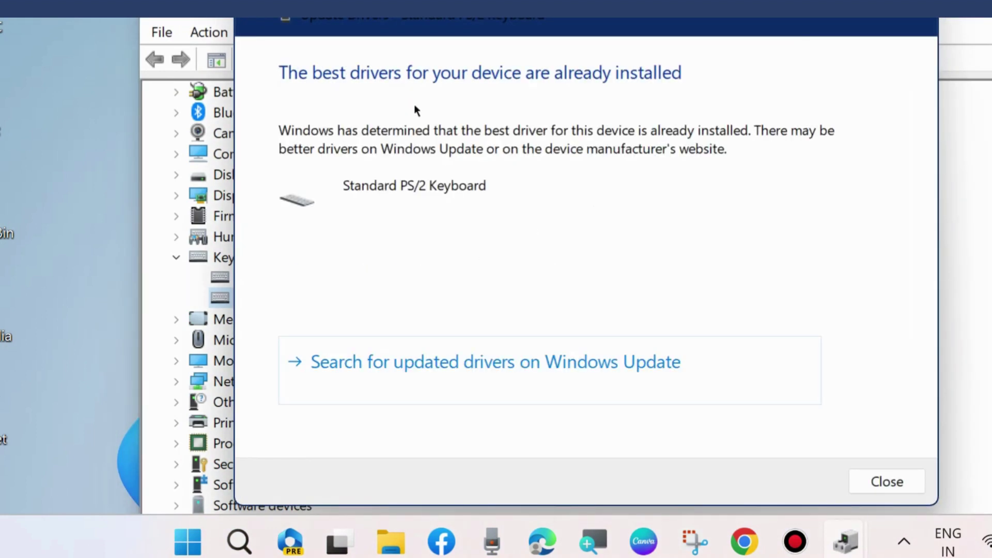
{"action": "left_click", "coordinate": [882, 478]}
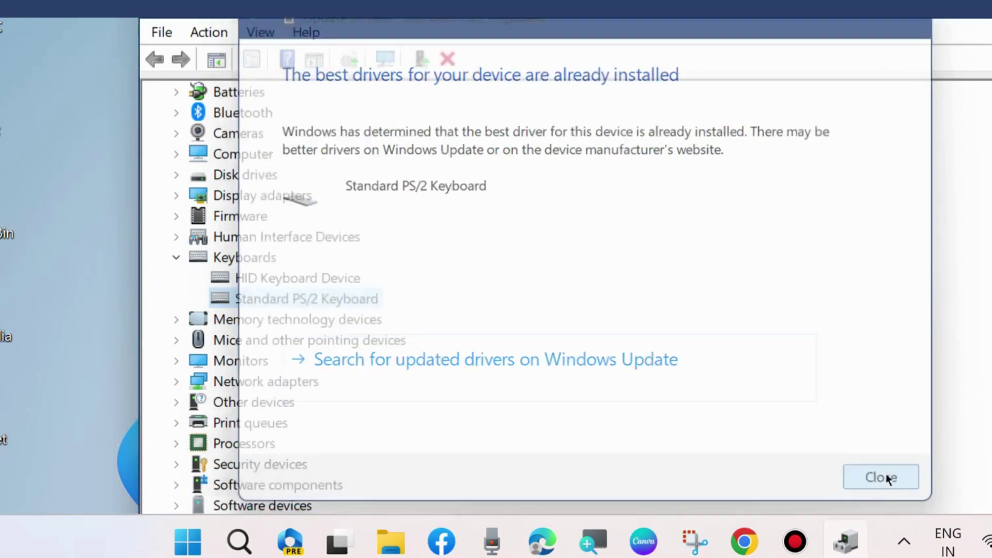
{"action": "key", "text": "alt+F4"}
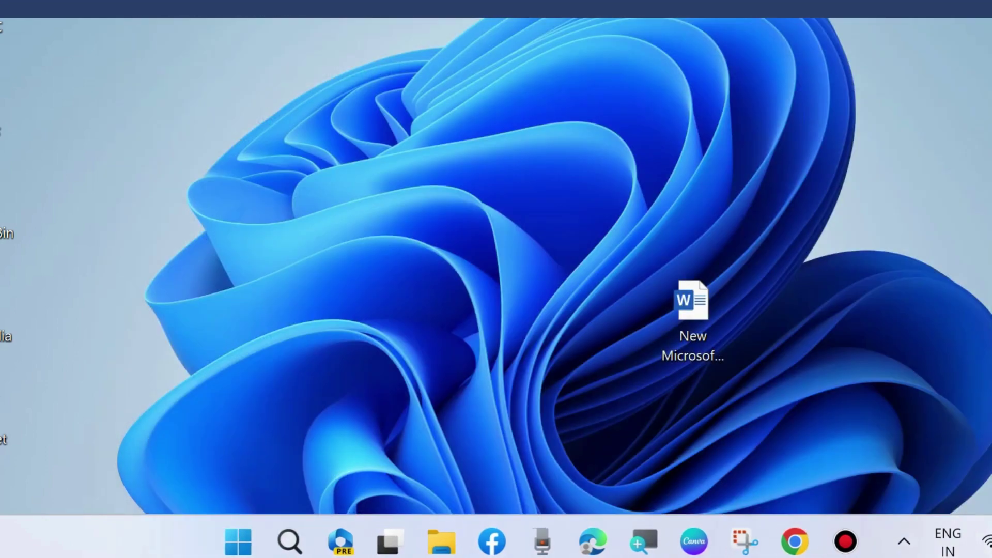